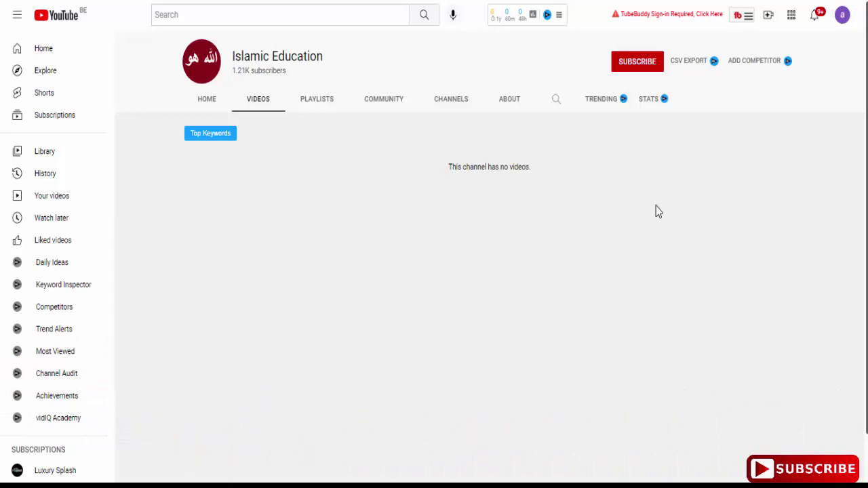
# Step: Subscribe to the Islamic Education channel and choose its notification preference
pyautogui.click(634, 72)
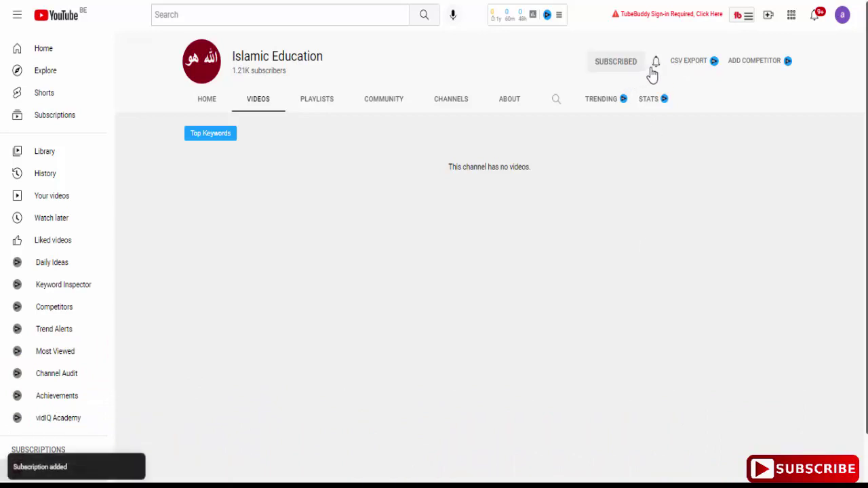
pyautogui.click(656, 63)
pyautogui.click(664, 91)
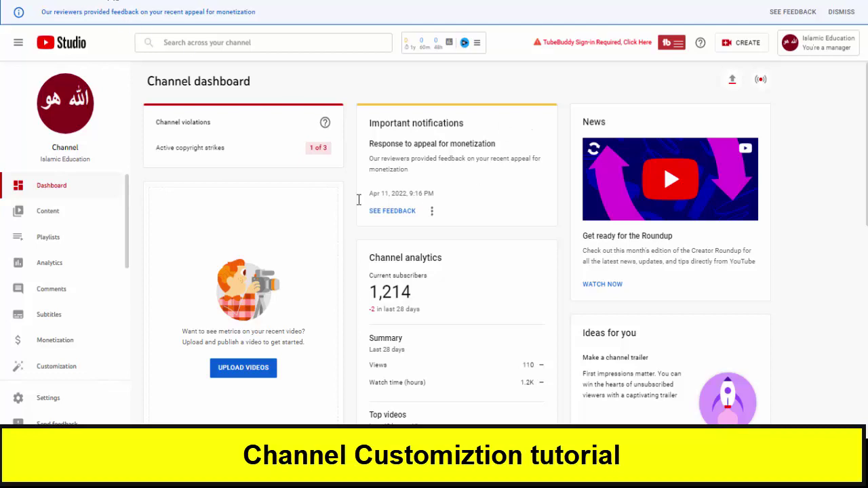
# Step: Open the channel's monetization page in YouTube Studio and review the appeal feedback and reapplication requirements
pyautogui.click(70, 344)
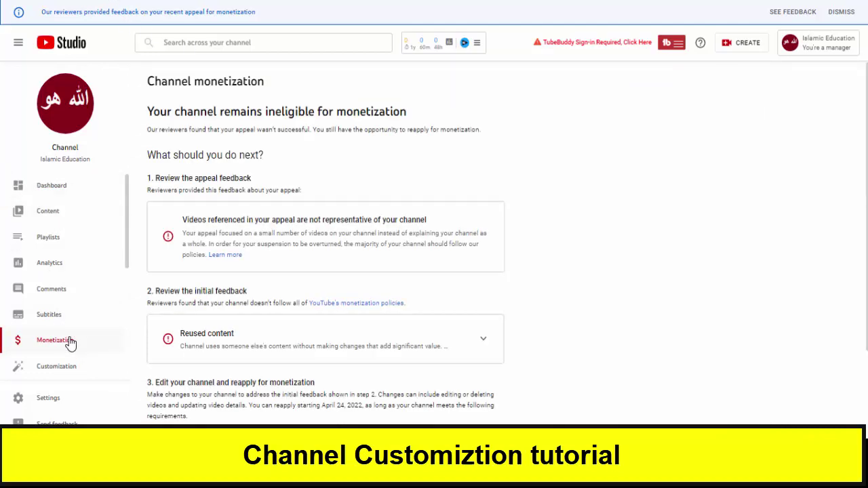
pyautogui.scroll(-2, 373, 243)
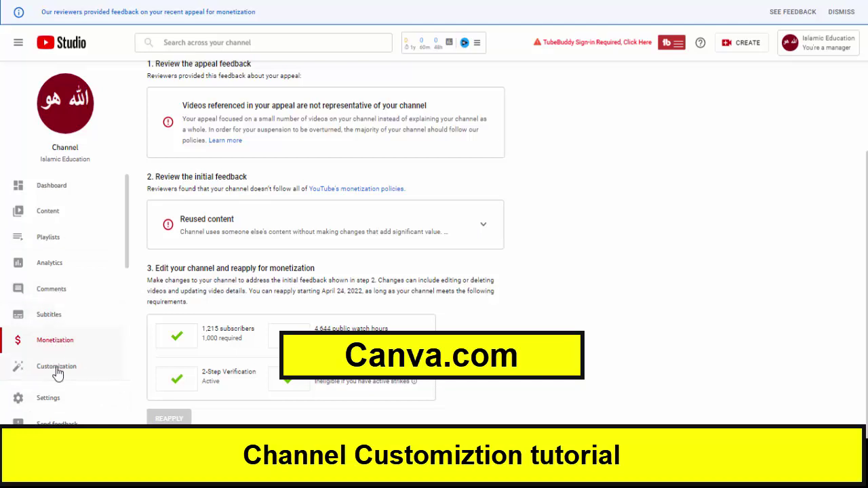
# Step: Open the channel customization's basic info and change the channel name to "RG Tech"
pyautogui.click(82, 376)
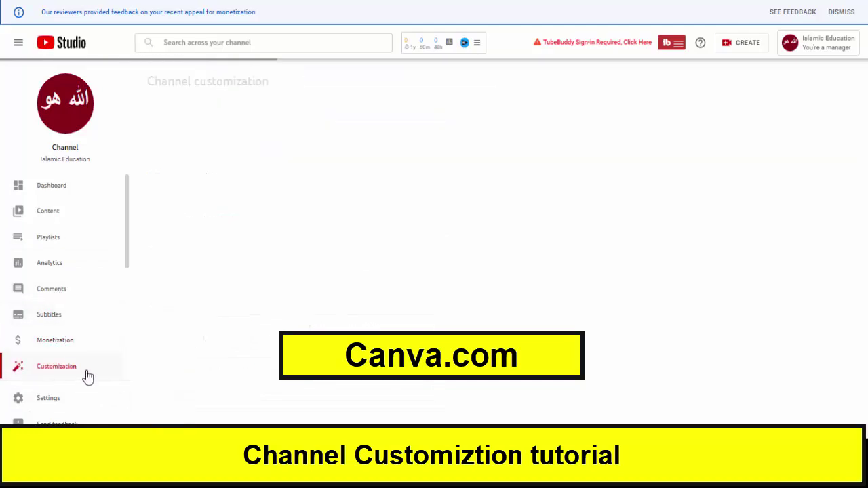
pyautogui.scroll(-1, 635, 288)
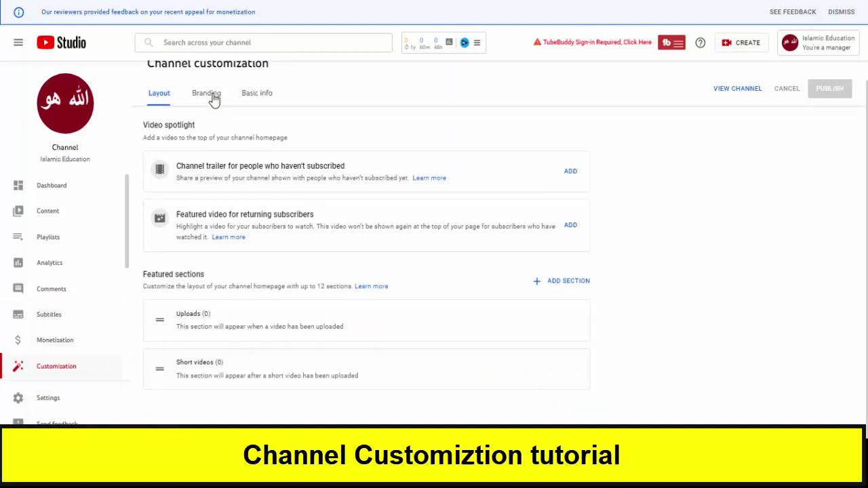
pyautogui.click(268, 102)
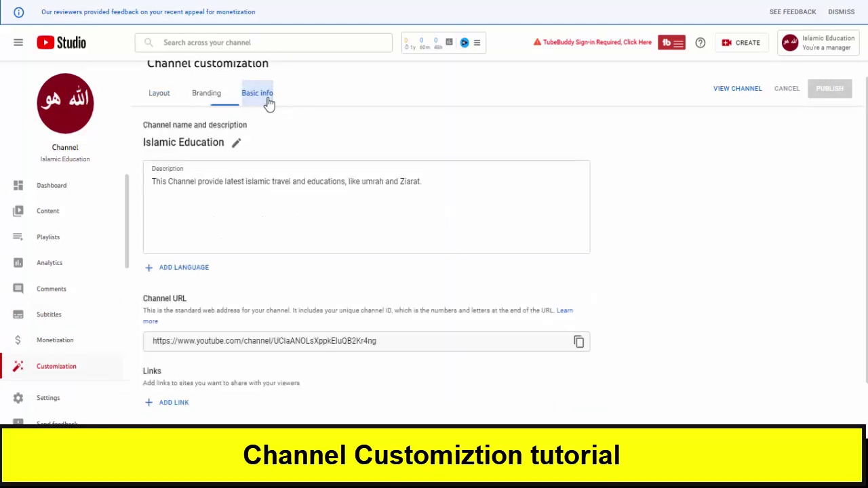
pyautogui.click(236, 142)
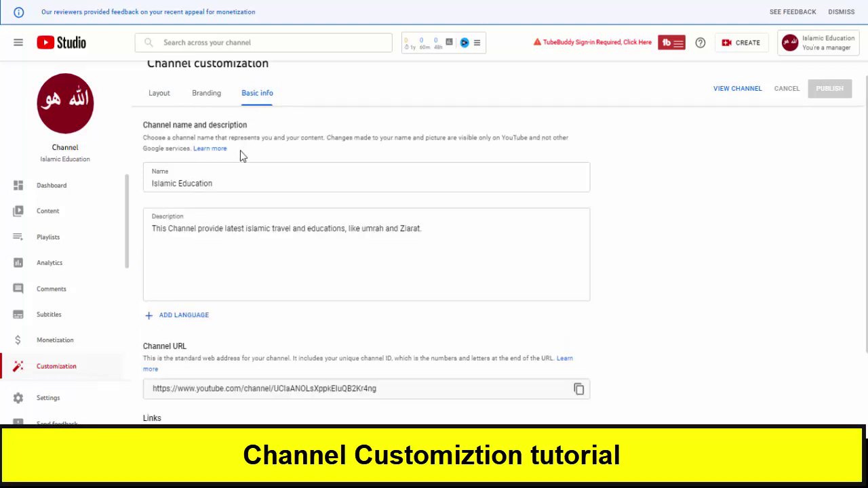
pyautogui.doubleClick(216, 184)
pyautogui.tripleClick(219, 183)
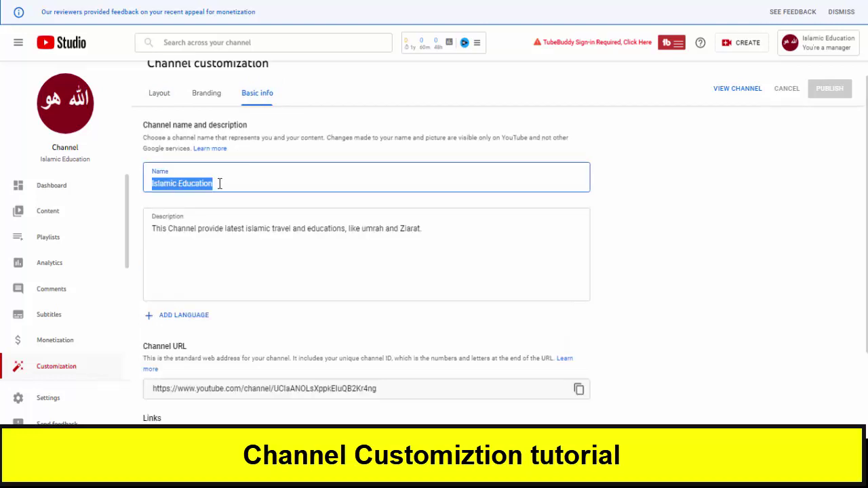
pyautogui.write('RG Tech')
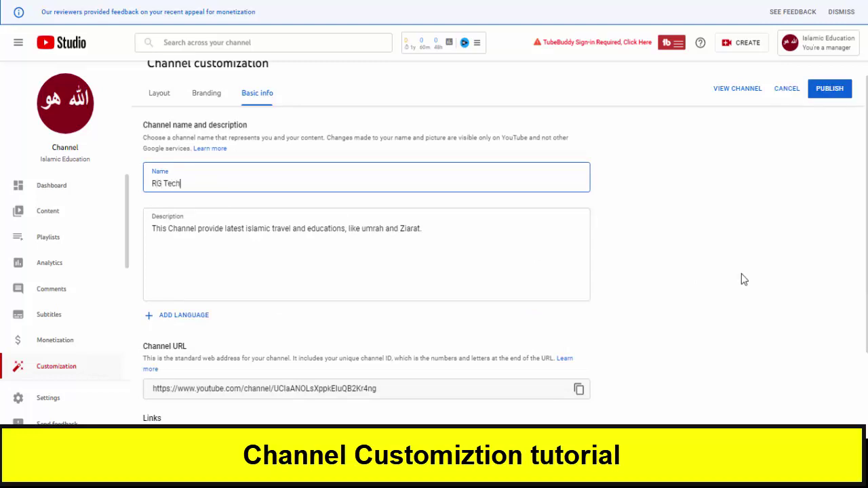
# Step: Replace the channel description with "This channel is about Latest tutorials and i this channel i wil hsare best tutorials videos that will help your daily life"
pyautogui.tripleClick(446, 229)
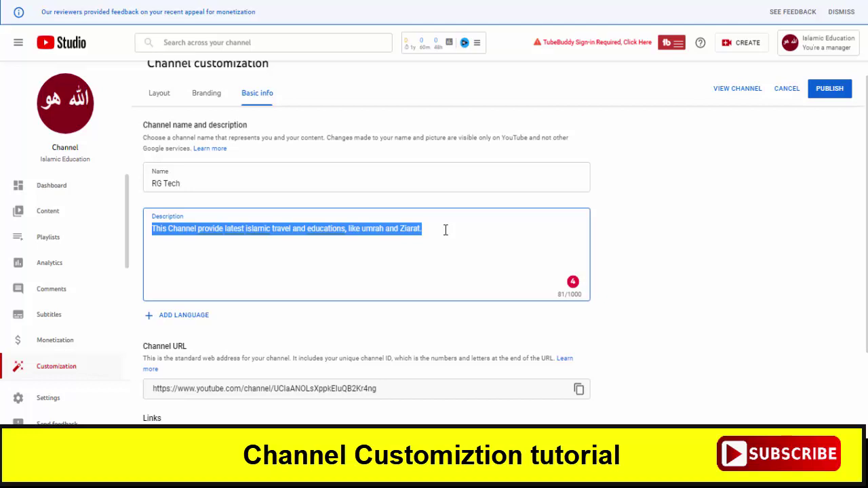
pyautogui.write('Th')
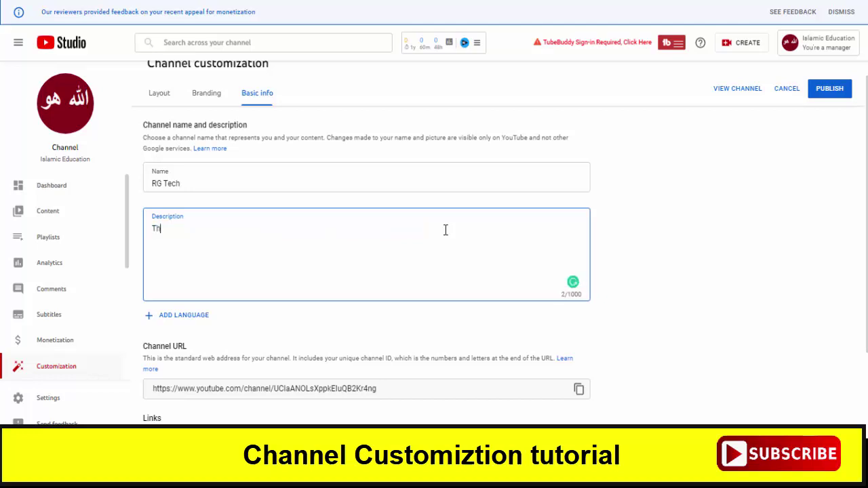
pyautogui.write('is channel is about ')
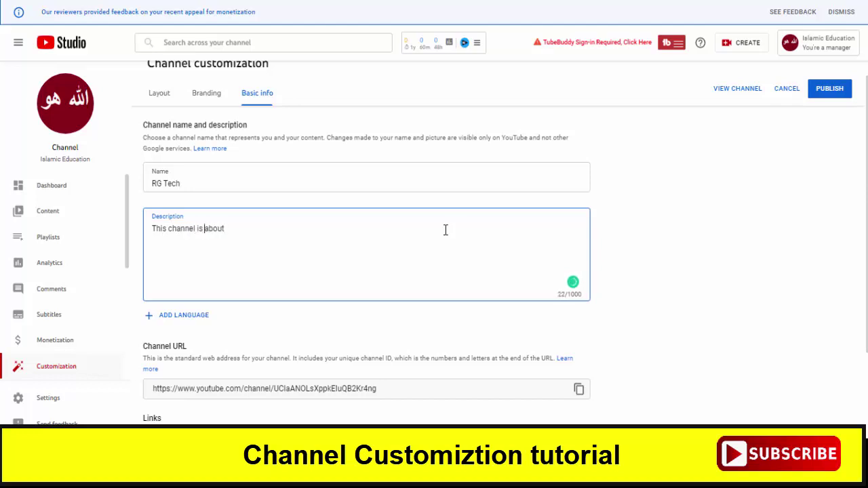
pyautogui.write('Latest tutorials and ')
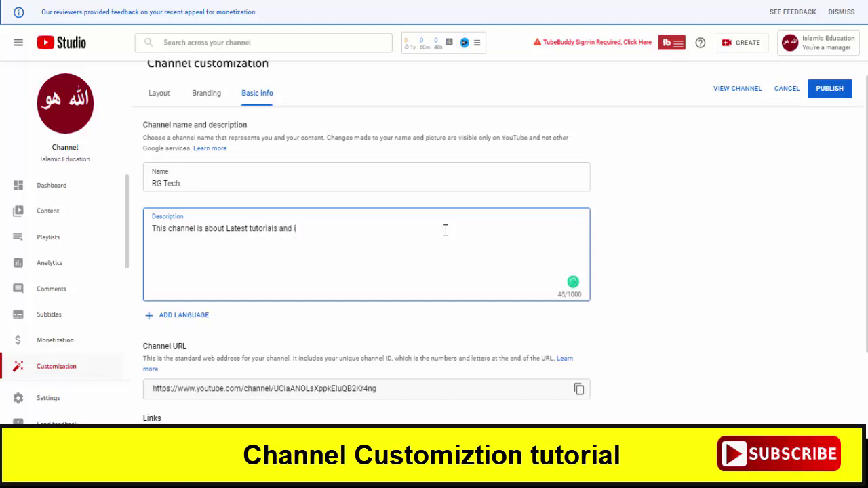
pyautogui.write('i thin')
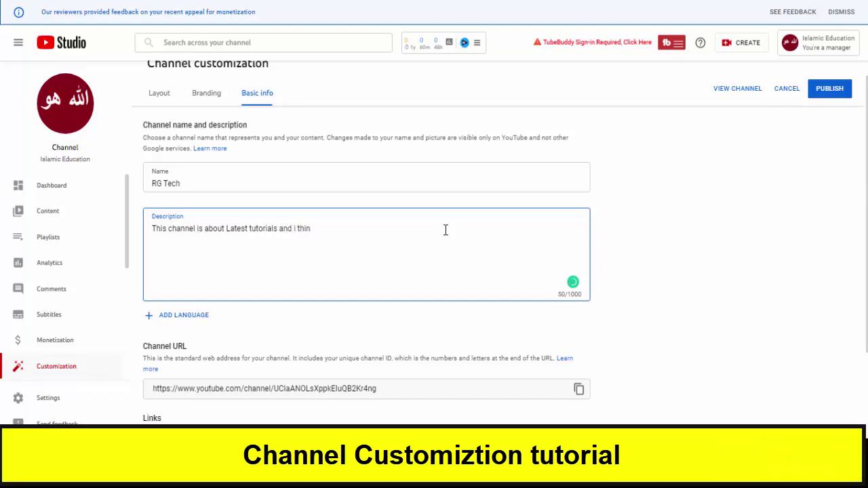
pyautogui.press('BackSpace')
pyautogui.write('s channel is about Latest tutorials and i this channel i wil hsare')
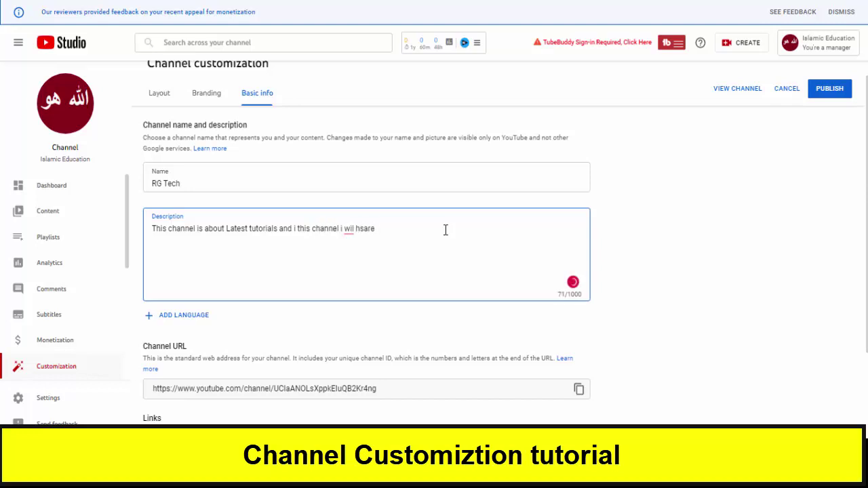
pyautogui.write(' best tutorials videos tha')
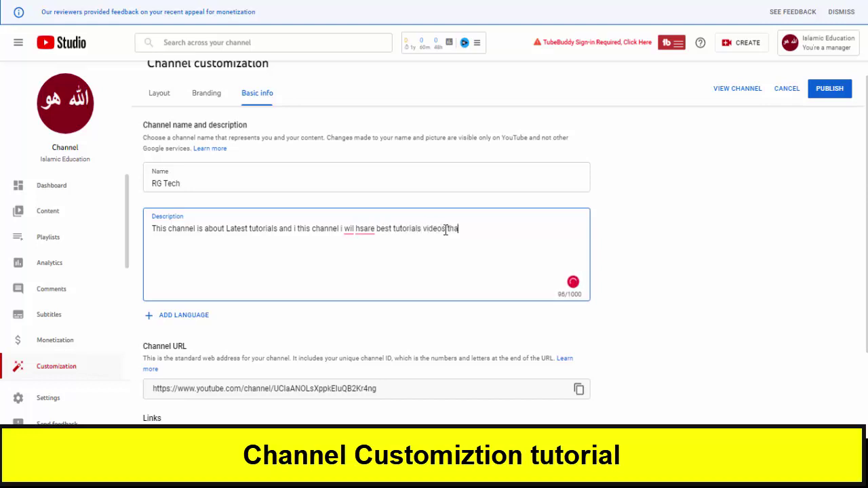
pyautogui.write('t will help your daily lif')
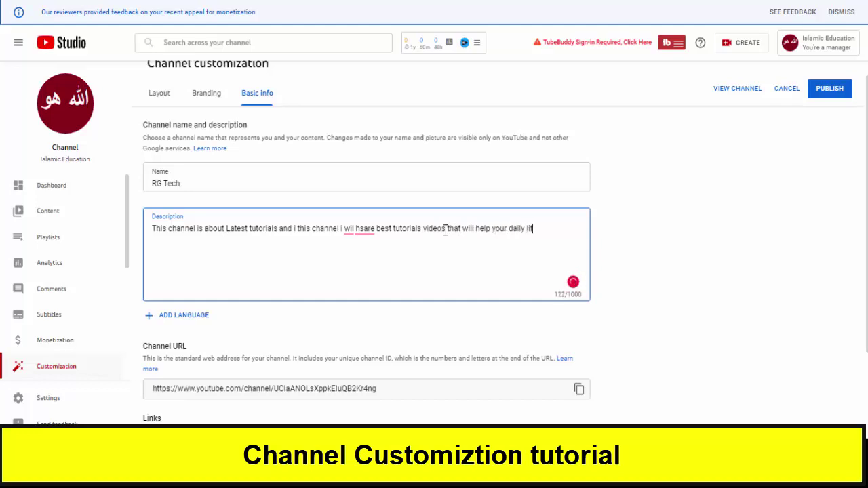
pyautogui.write('e')
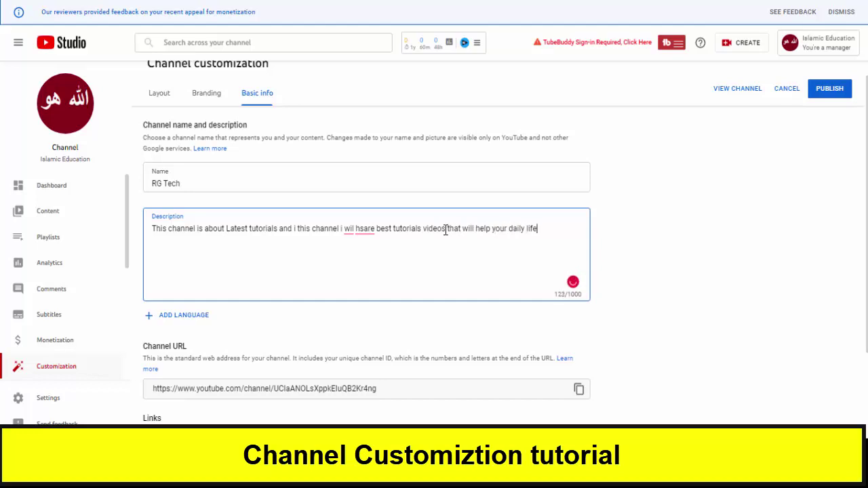
# Step: Correct the misspelled words "hsare" and "wil" in the description to "share" and "will"
pyautogui.click(369, 231)
pyautogui.click(376, 247)
pyautogui.click(349, 231)
pyautogui.click(356, 247)
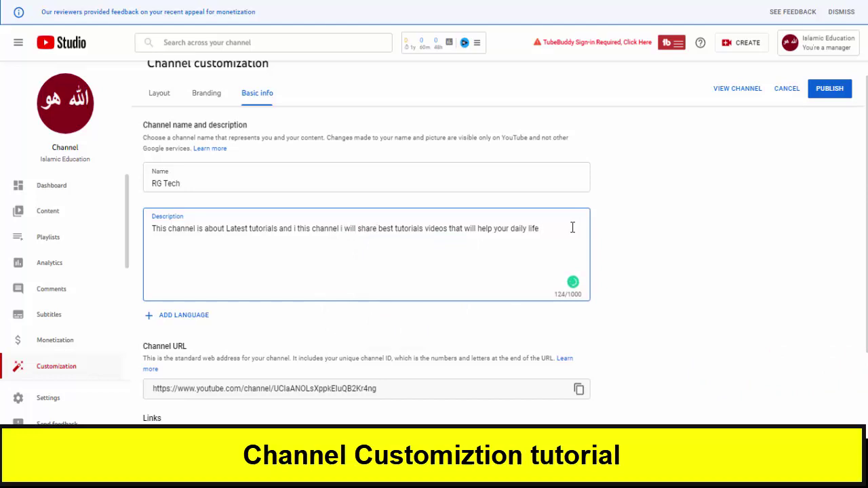
# Step: Add a second description line reading "Make sure to support and Subscribe the channels", correcting its misspelled words with the spelling suggestions
pyautogui.write('Mkae')
pyautogui.write('e sure t')
pyautogui.write('o support')
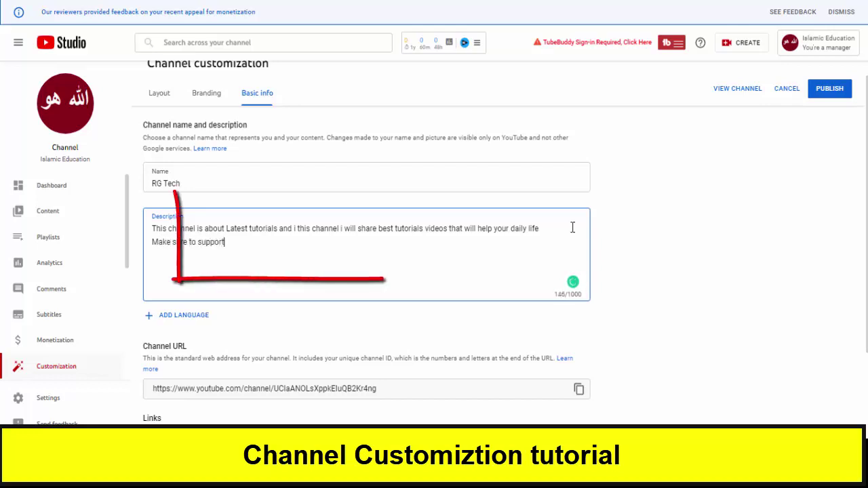
pyautogui.write(' and Subscr')
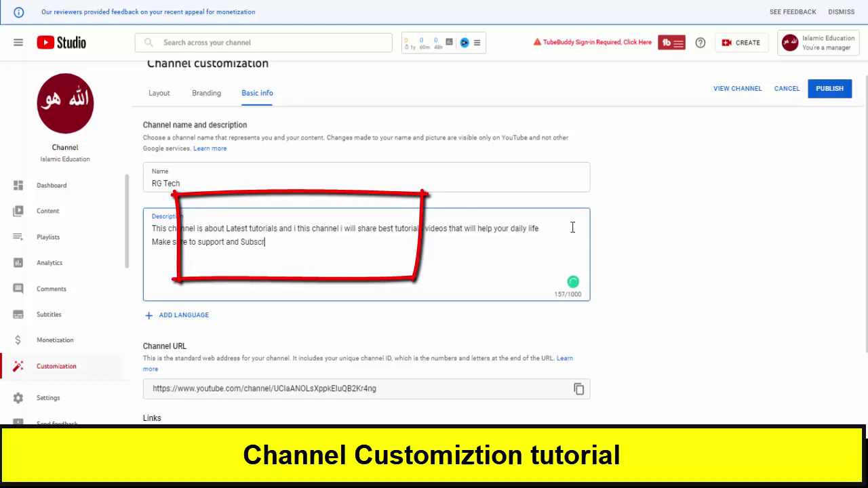
pyautogui.write('ibe tyhe channelks')
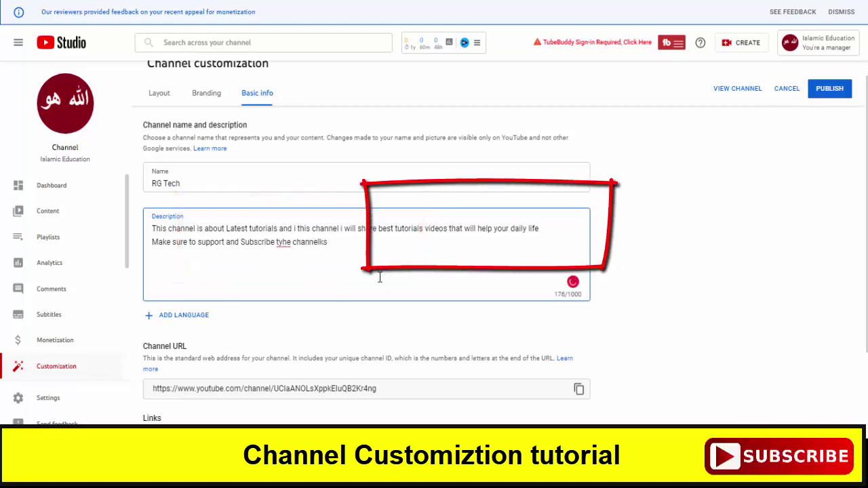
pyautogui.rightClick(290, 239)
pyautogui.click(293, 259)
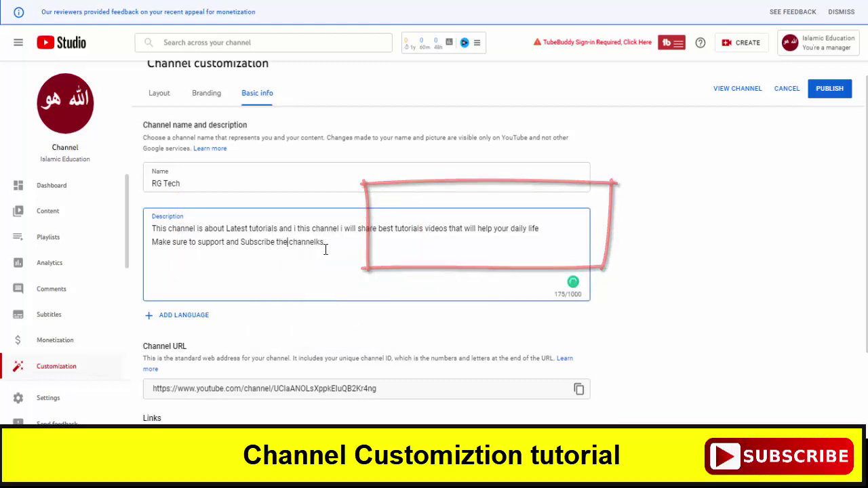
pyautogui.rightClick(310, 243)
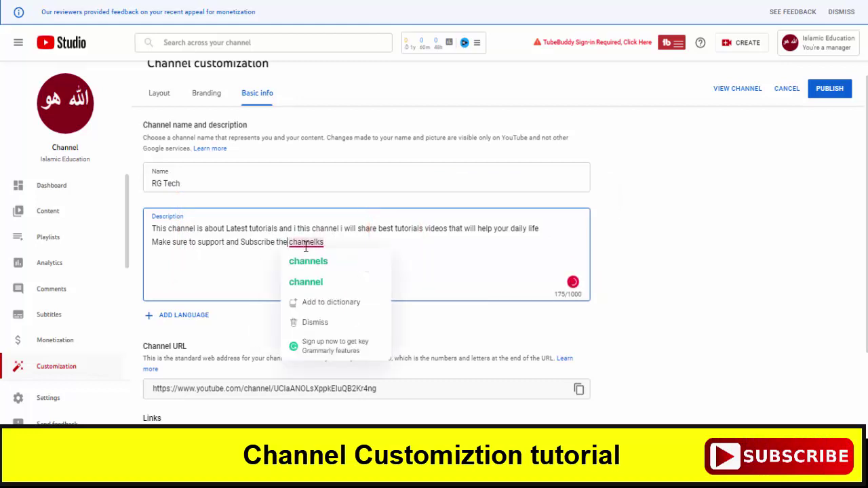
pyautogui.click(306, 260)
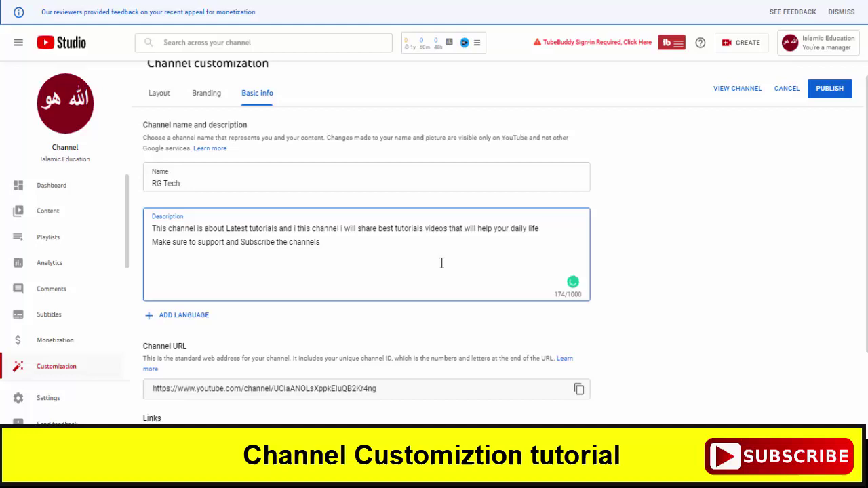
# Step: Publish the new channel name and description
pyautogui.scroll(-2, 542, 267)
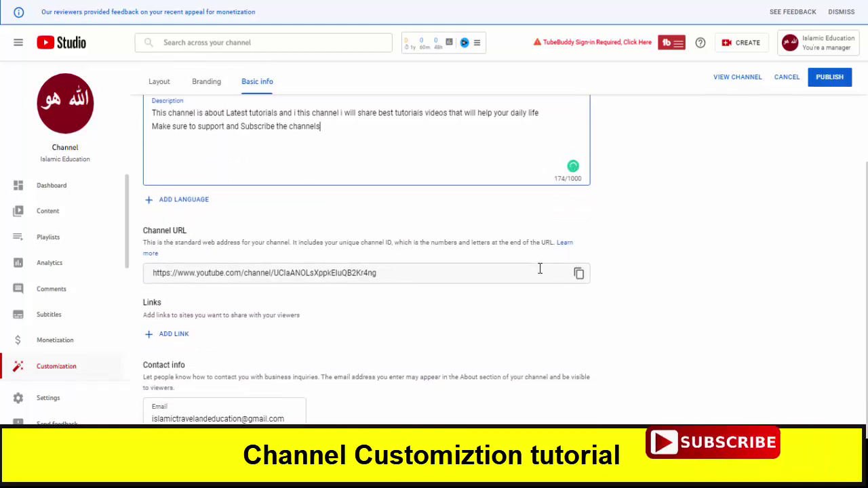
pyautogui.scroll(2, 676, 157)
pyautogui.click(831, 108)
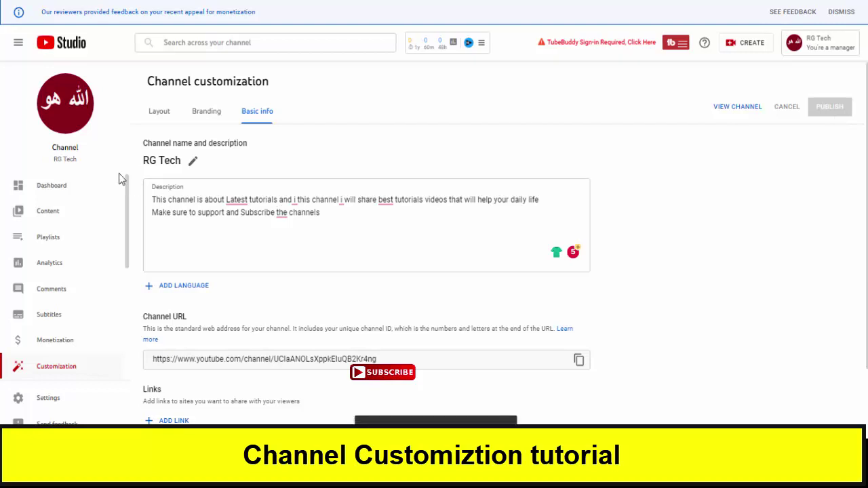
# Step: Apply the grammar suggestions in the description: "the Latest", "the best", capital "I" before "will", "in this channel" and "to the channels"
pyautogui.moveTo(242, 198)
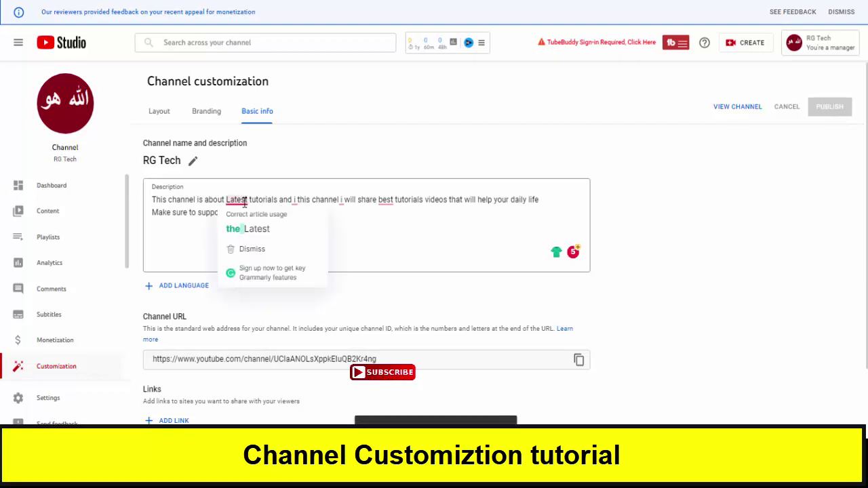
pyautogui.click(253, 228)
pyautogui.moveTo(397, 198)
pyautogui.click(368, 227)
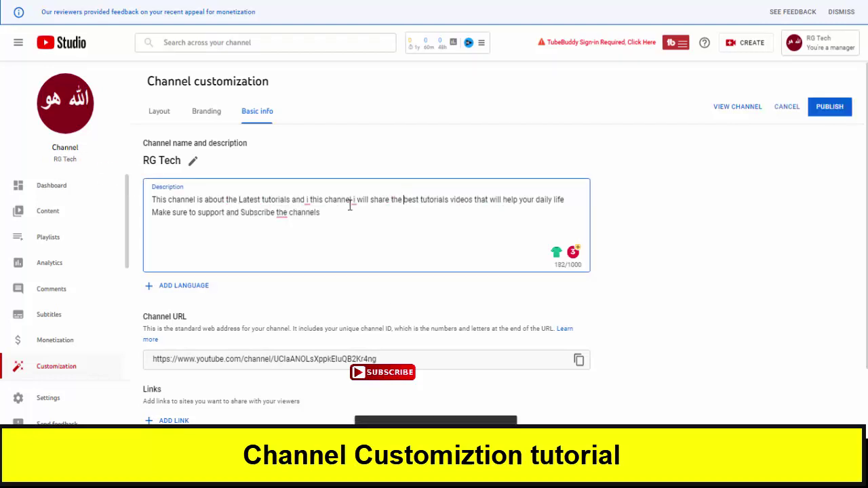
pyautogui.moveTo(353, 202)
pyautogui.click(358, 223)
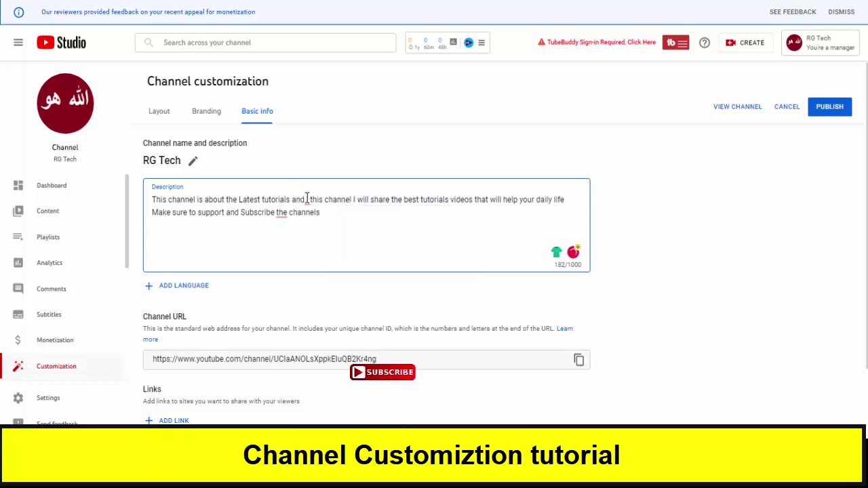
pyautogui.moveTo(305, 200)
pyautogui.click(310, 226)
pyautogui.moveTo(292, 217)
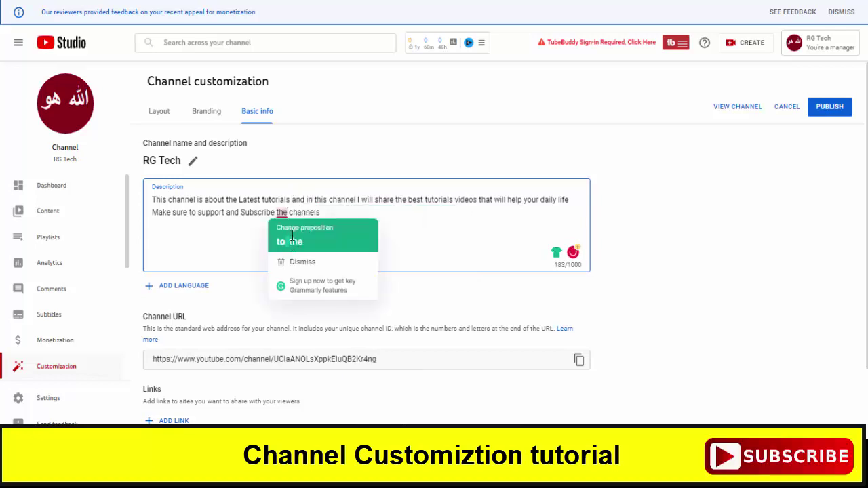
pyautogui.click(287, 237)
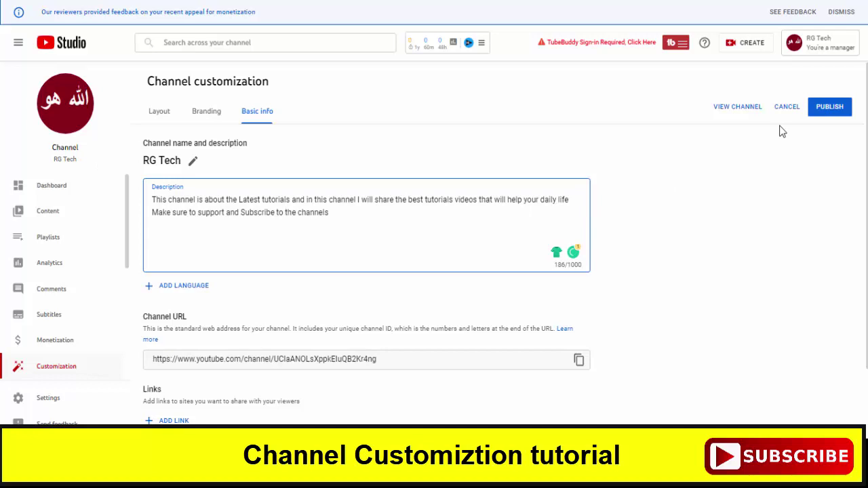
# Step: Publish the grammar-corrected channel description
pyautogui.click(817, 113)
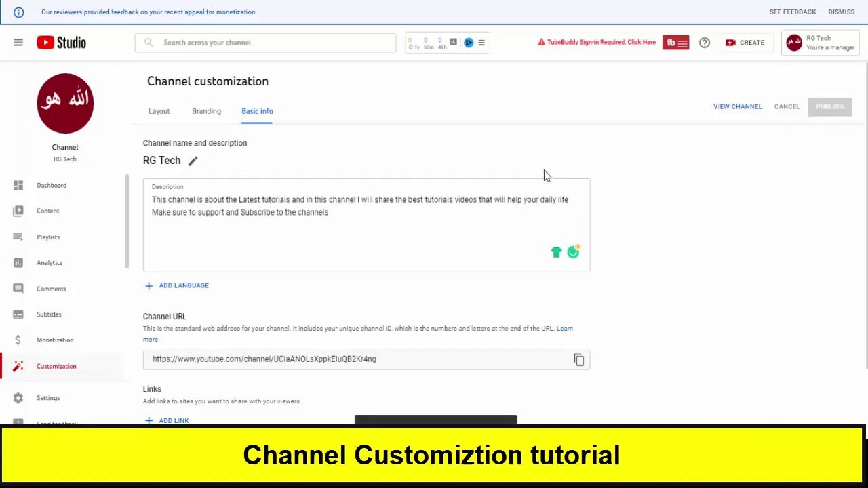
pyautogui.scroll(-2, 650, 140)
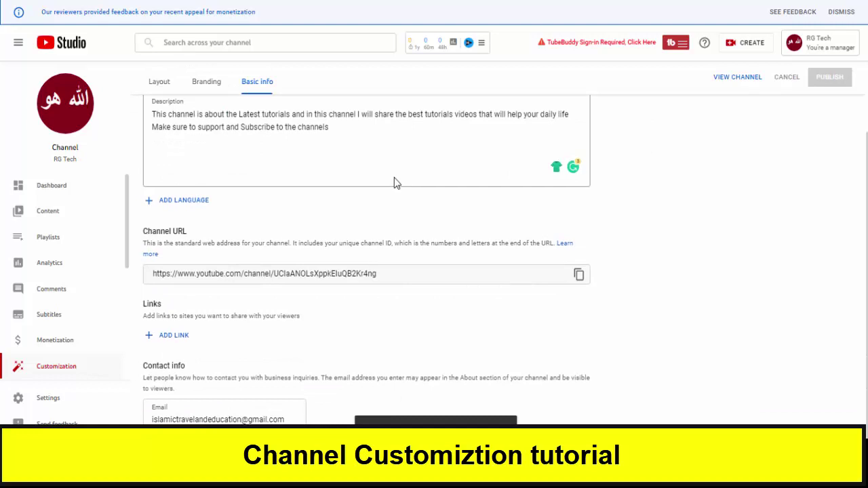
# Step: Remove the channel's profile picture in the branding settings and publish the removal
pyautogui.scroll(2, 396, 182)
pyautogui.click(211, 119)
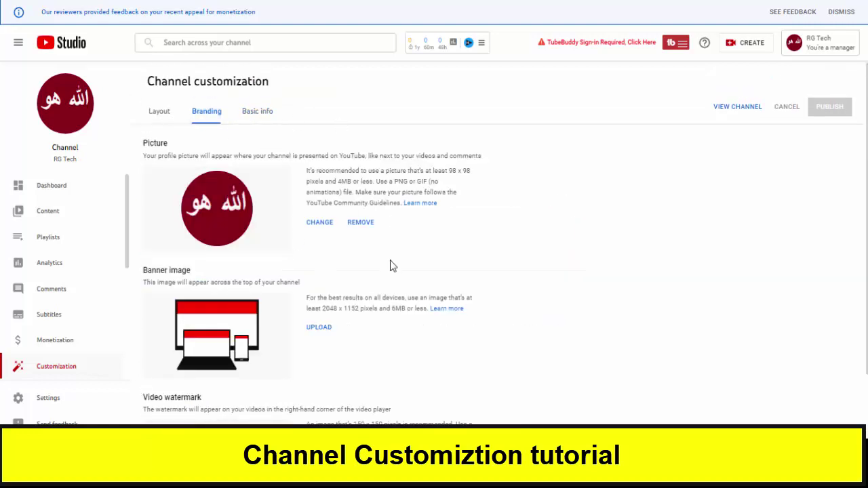
pyautogui.click(359, 223)
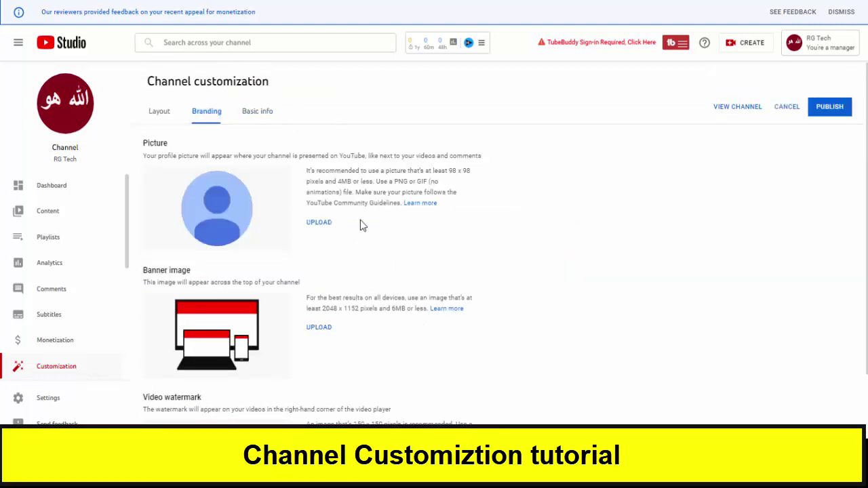
pyautogui.scroll(-2, 519, 324)
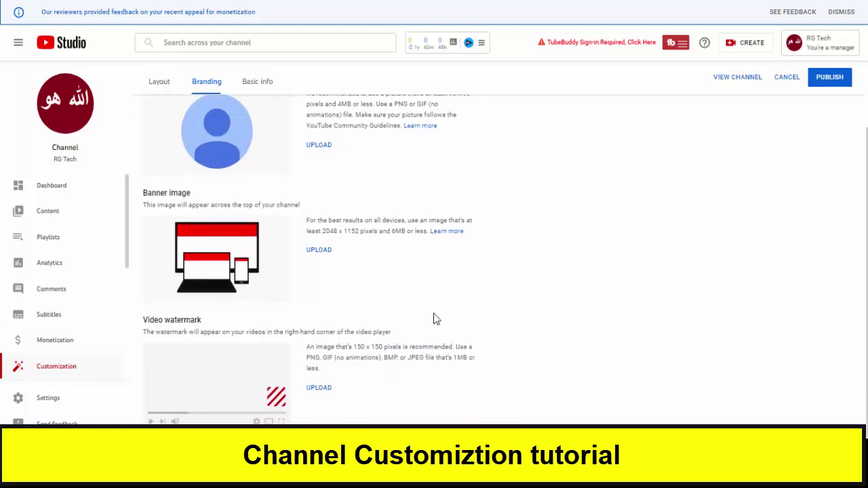
pyautogui.scroll(2, 454, 262)
pyautogui.click(829, 107)
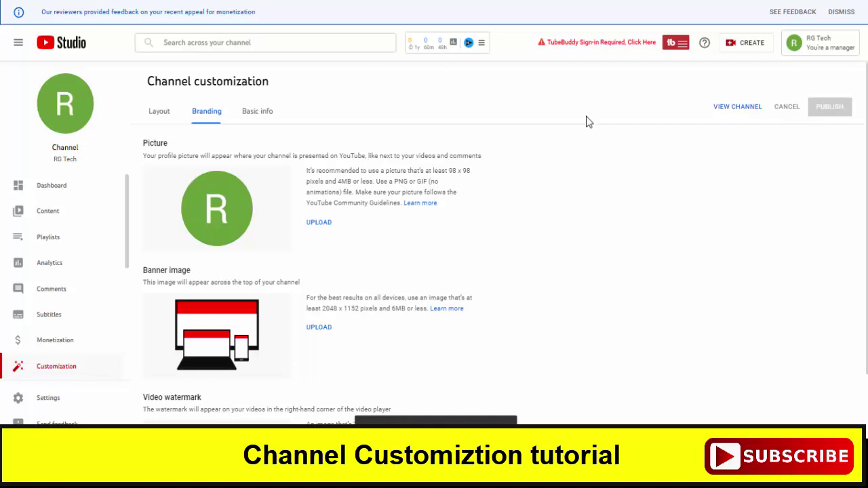
# Step: Dismiss the reviewers' feedback notice about the monetization appeal
pyautogui.click(841, 11)
pyautogui.scroll(-3, 43, 320)
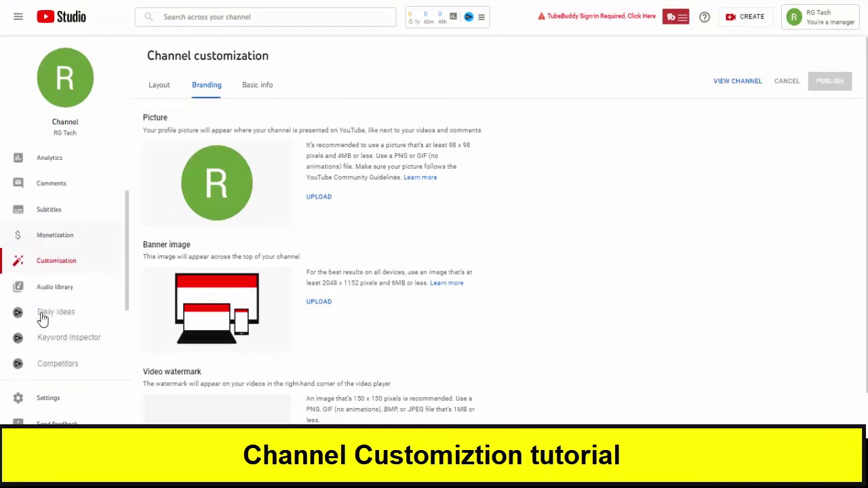
pyautogui.scroll(3, 42, 317)
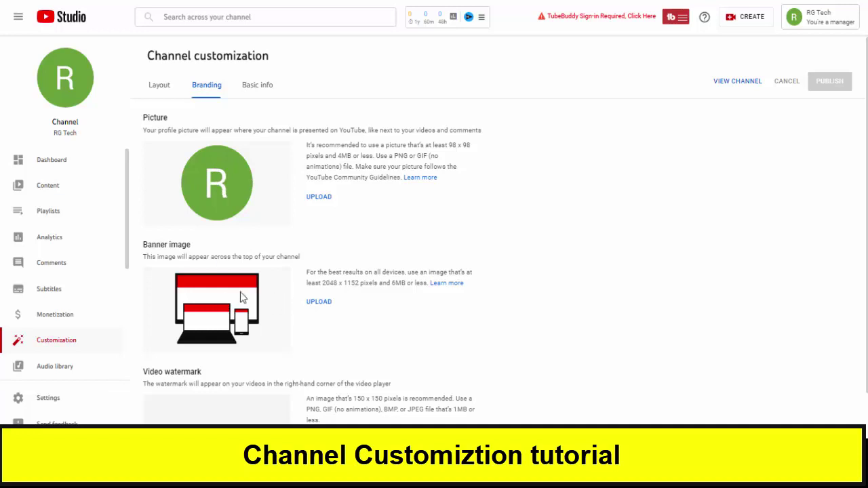
pyautogui.scroll(-1, 204, 271)
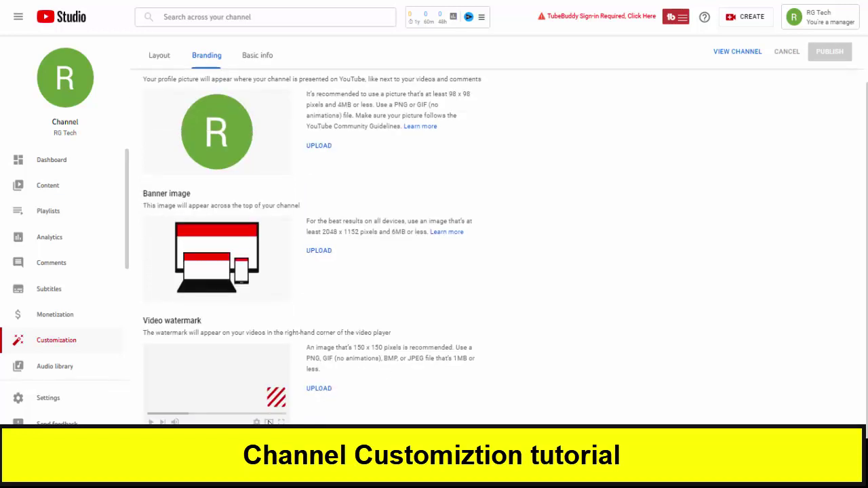
pyautogui.scroll(1, 177, 353)
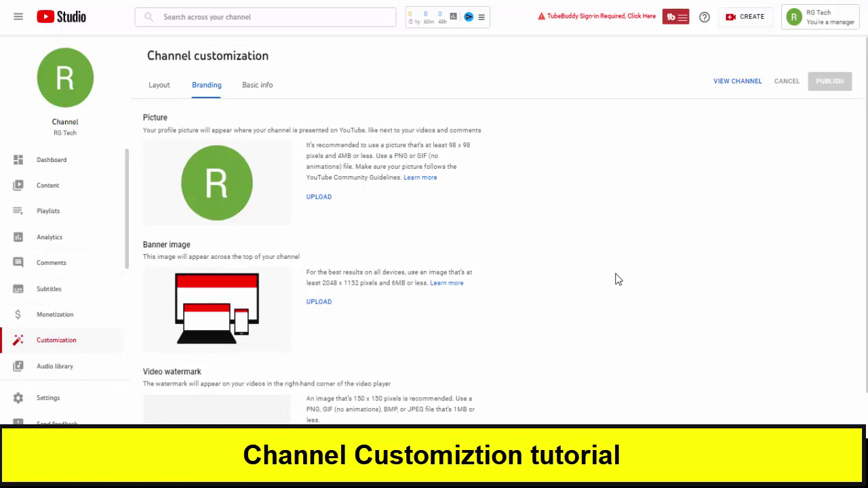
pyautogui.click(165, 88)
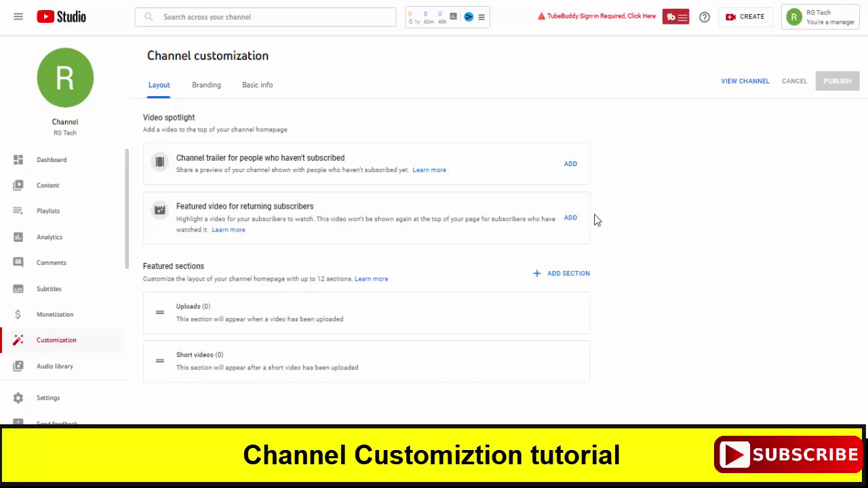
pyautogui.click(209, 84)
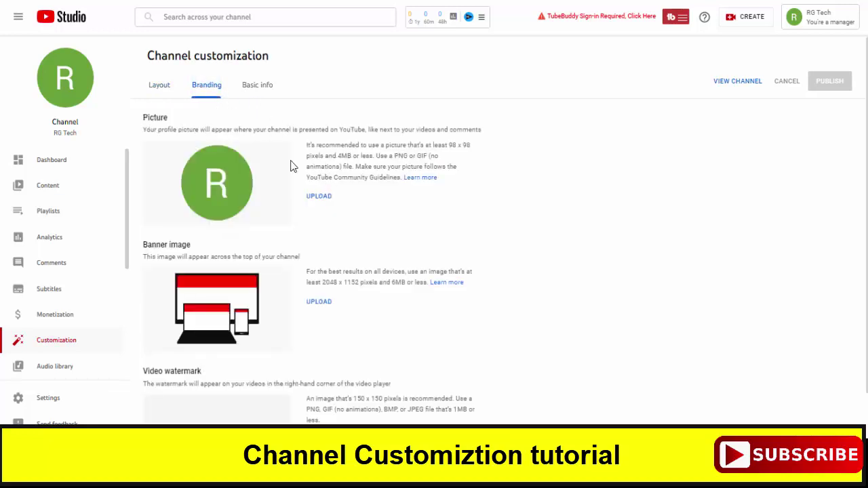
# Step: Upload the image "vibes (2)" from the "last downlaod" folder as the channel's profile picture
pyautogui.click(317, 197)
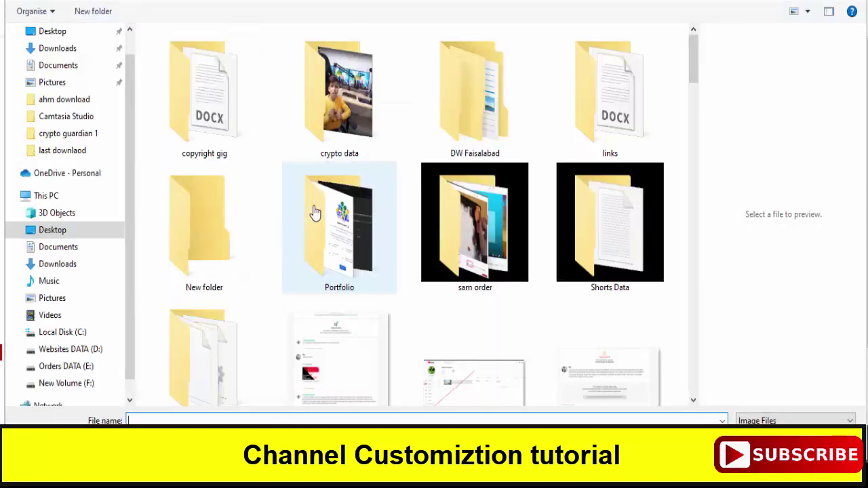
pyautogui.click(68, 50)
pyautogui.click(192, 88)
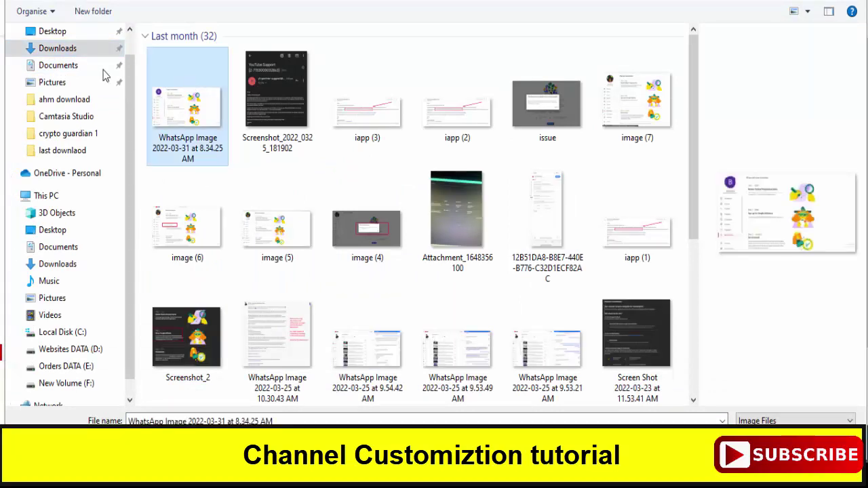
pyautogui.click(74, 153)
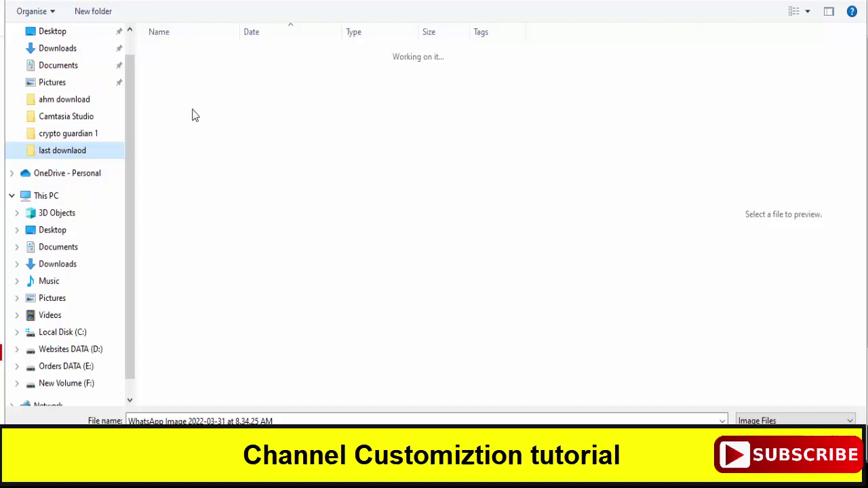
pyautogui.click(193, 113)
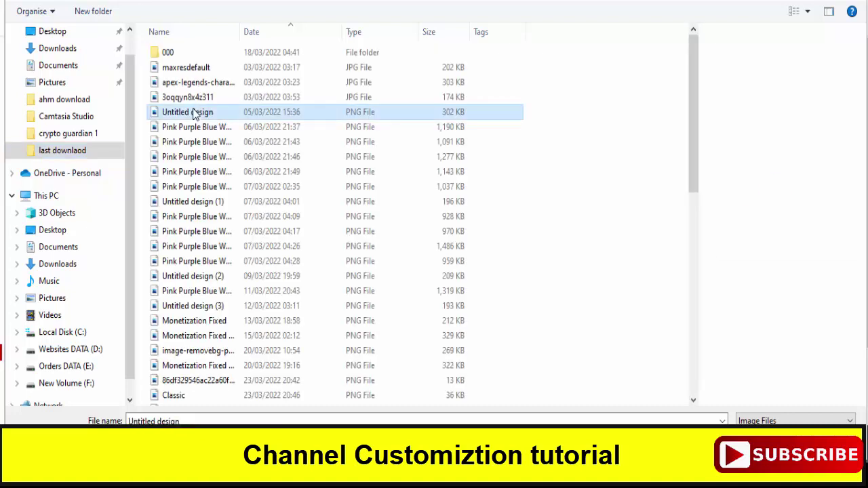
pyautogui.write('vibes')
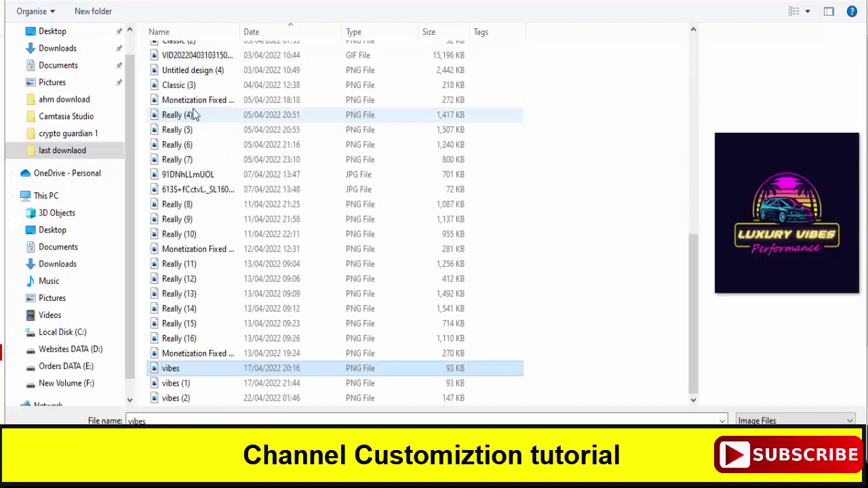
pyautogui.press('Down')
pyautogui.press('Down')
pyautogui.press('Return')
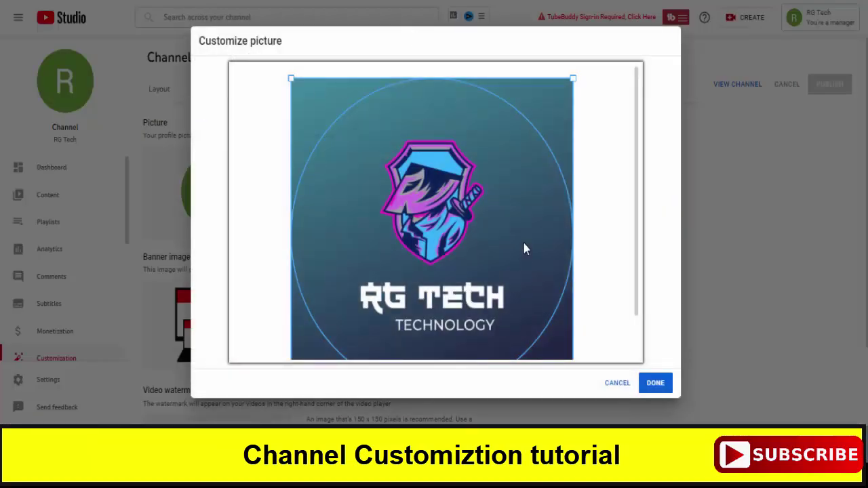
# Step: Shrink the profile picture's crop frame and centre it around the RG Tech emblem and text
pyautogui.scroll(-1, 526, 249)
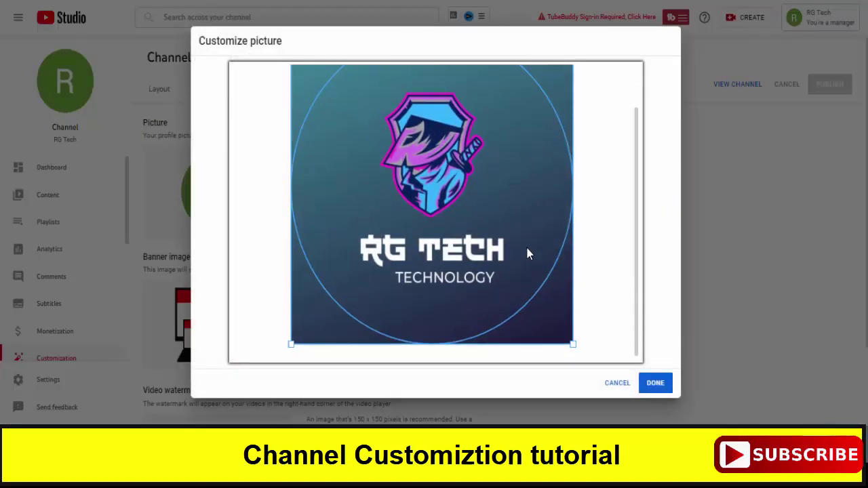
pyautogui.scroll(1, 319, 124)
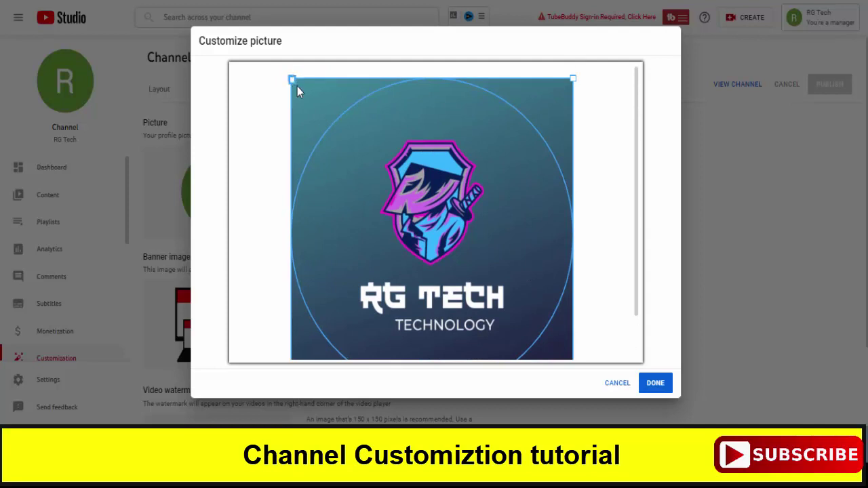
pyautogui.moveTo(291, 78); pyautogui.dragTo(329, 121)
pyautogui.scroll(-1, 630, 236)
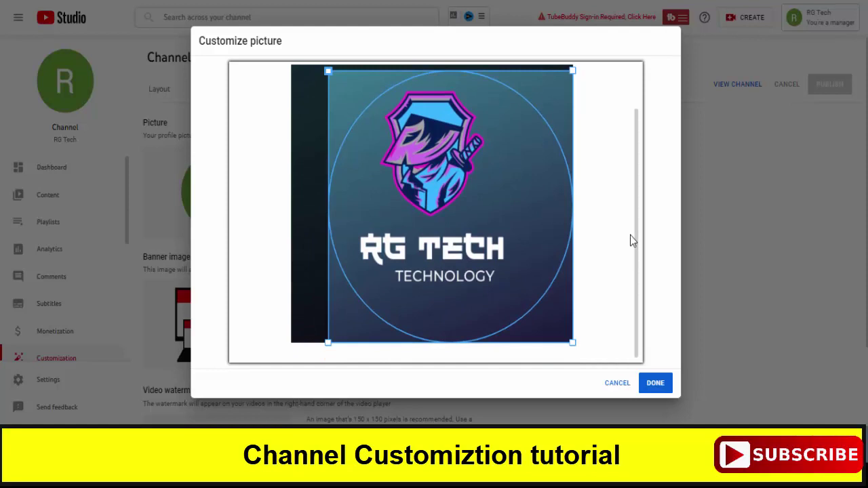
pyautogui.moveTo(516, 235); pyautogui.dragTo(501, 234)
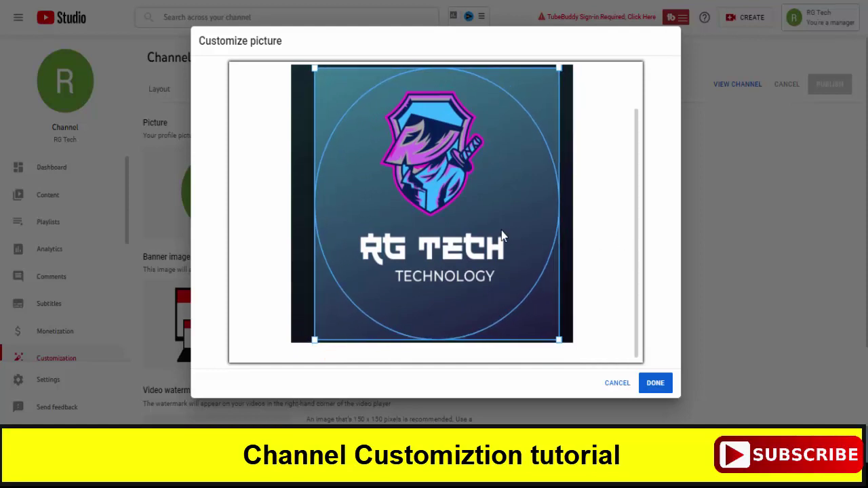
pyautogui.moveTo(559, 340); pyautogui.dragTo(548, 326)
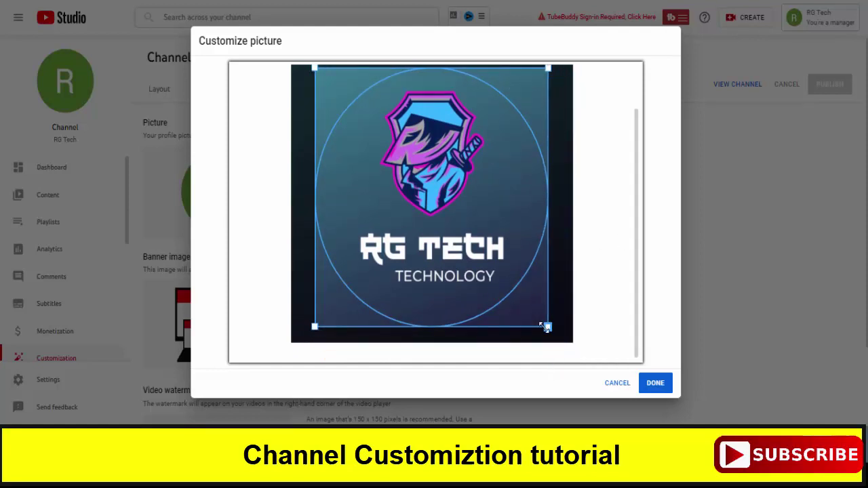
pyautogui.moveTo(524, 246); pyautogui.dragTo(527, 247)
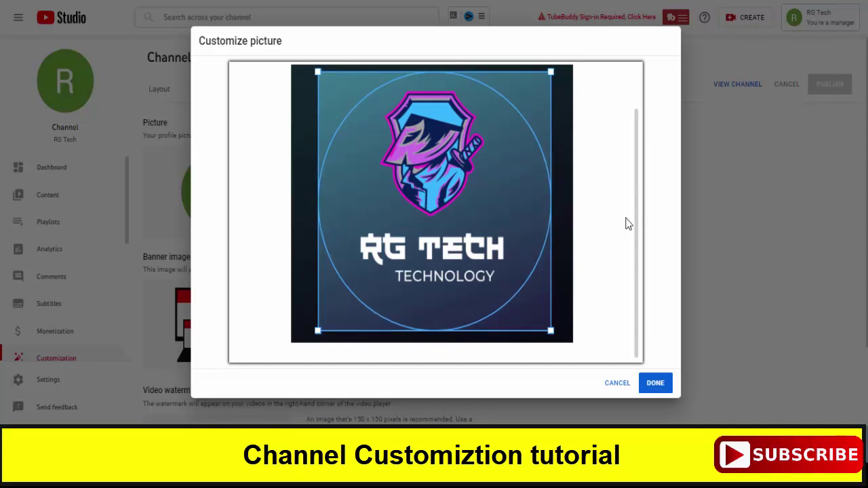
# Step: Finish the crop with a slight upward shift of the frame and publish the new profile picture
pyautogui.scroll(1, 638, 224)
pyautogui.scroll(-1, 640, 221)
pyautogui.moveTo(475, 213); pyautogui.dragTo(476, 208)
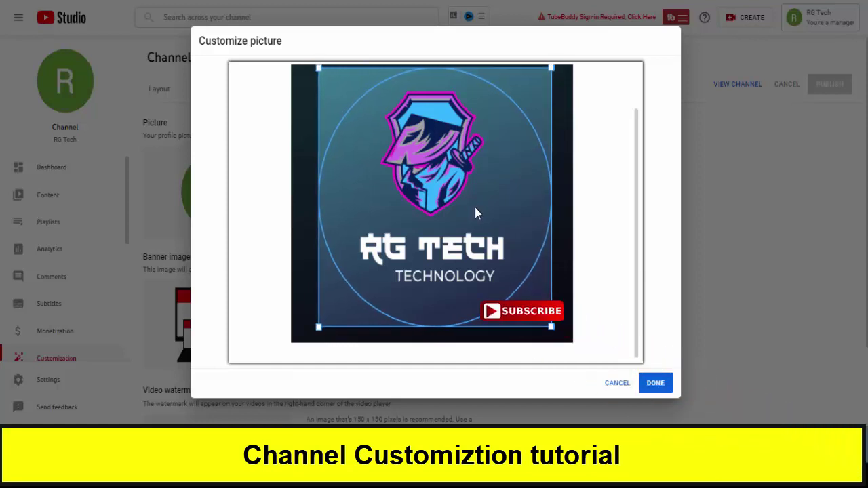
pyautogui.click(655, 384)
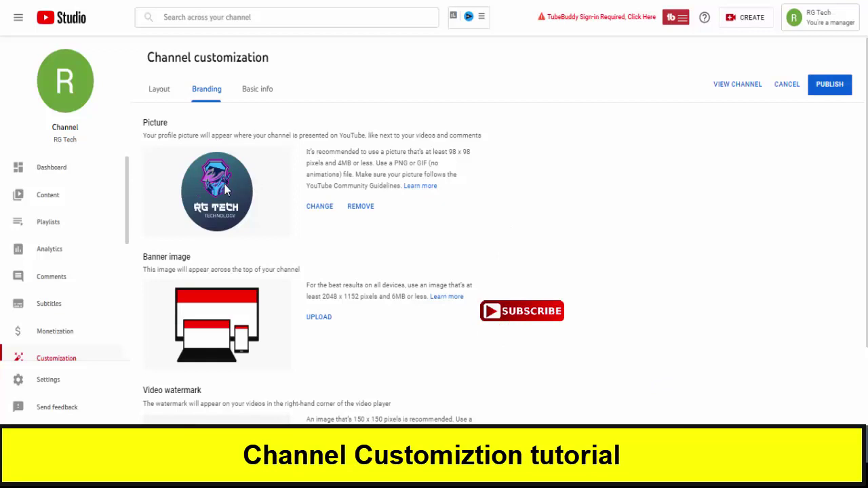
pyautogui.click(828, 86)
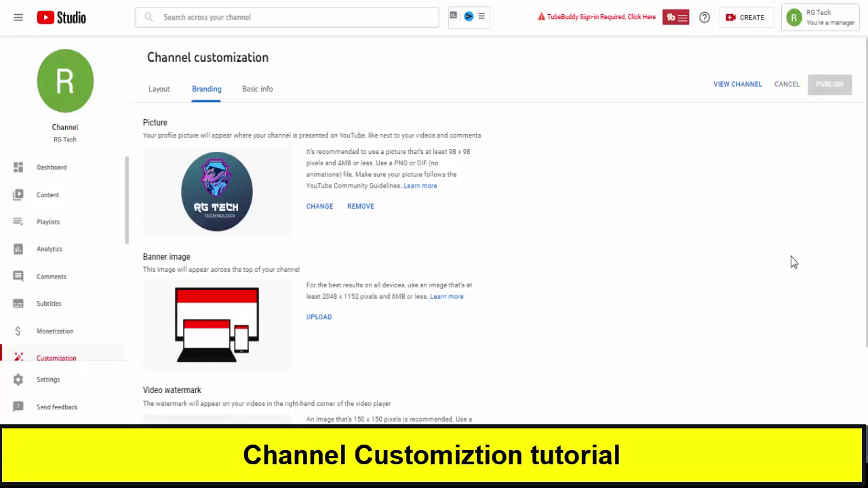